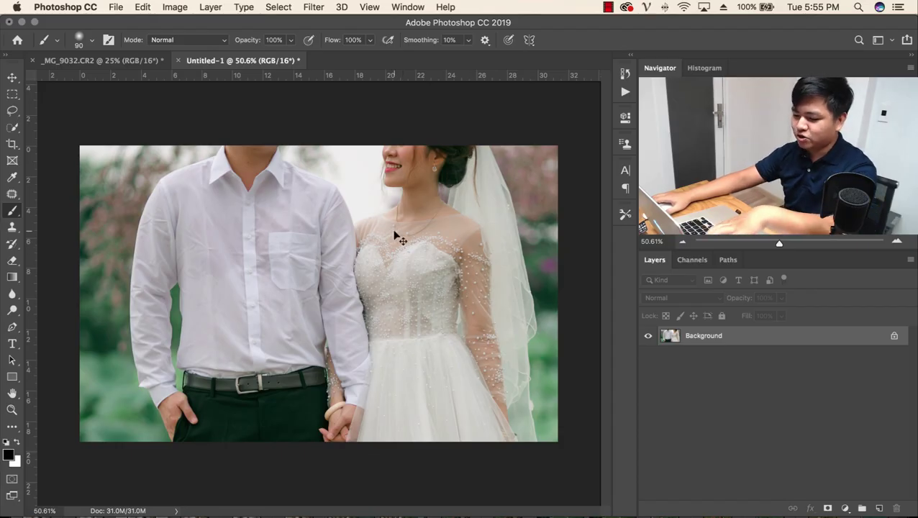
- Duplicate the Background to Layer 1 and open Noise > Dust & Scratches (Radius 43)
key("super+j")
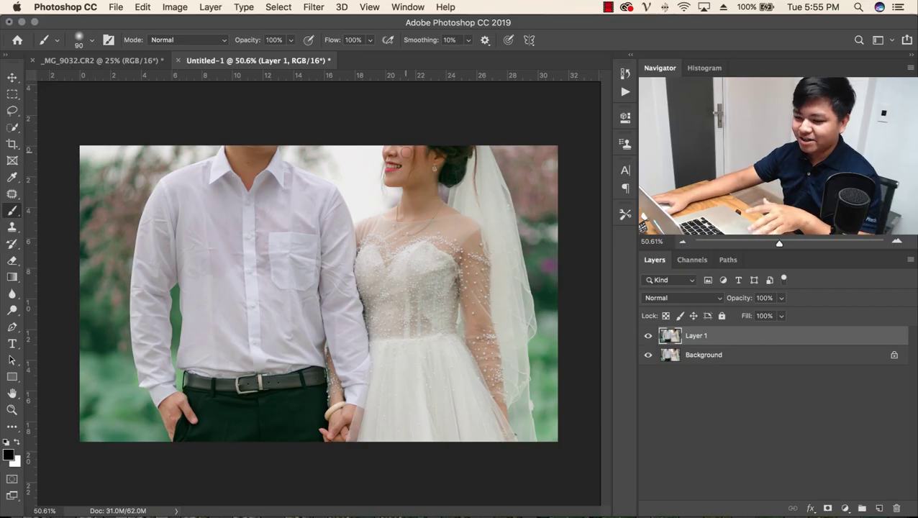
left_click(320, 8)
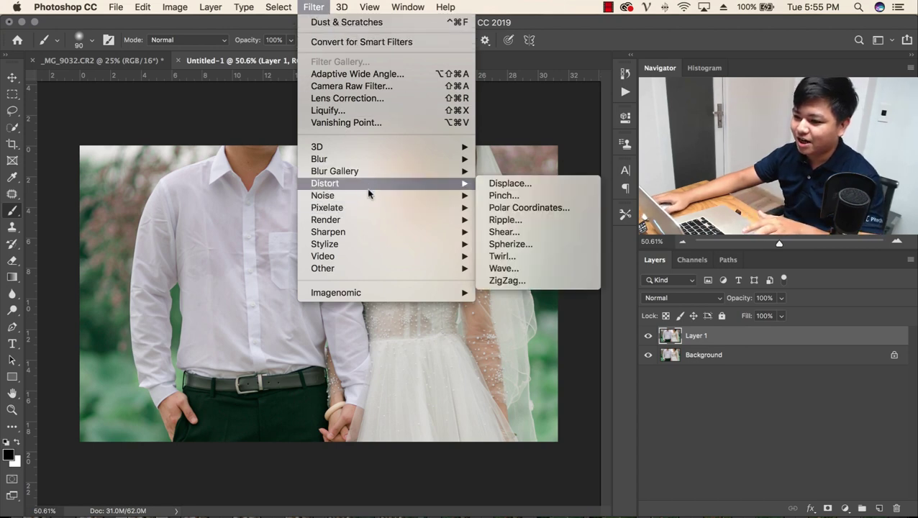
mouse_move(322, 195)
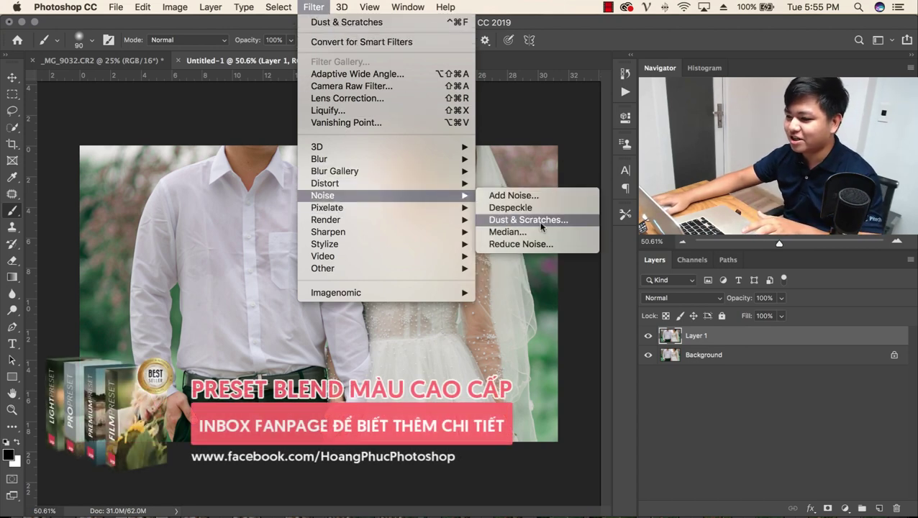
left_click(541, 220)
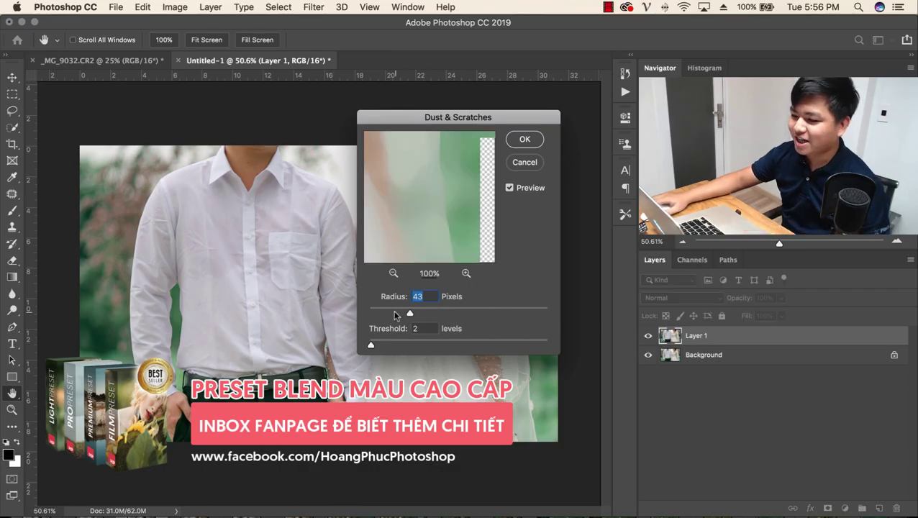
- Set the Dust & Scratches Radius to 36 pixels and Threshold to 0 levels
key("Up")
key("Up")
key("Up")
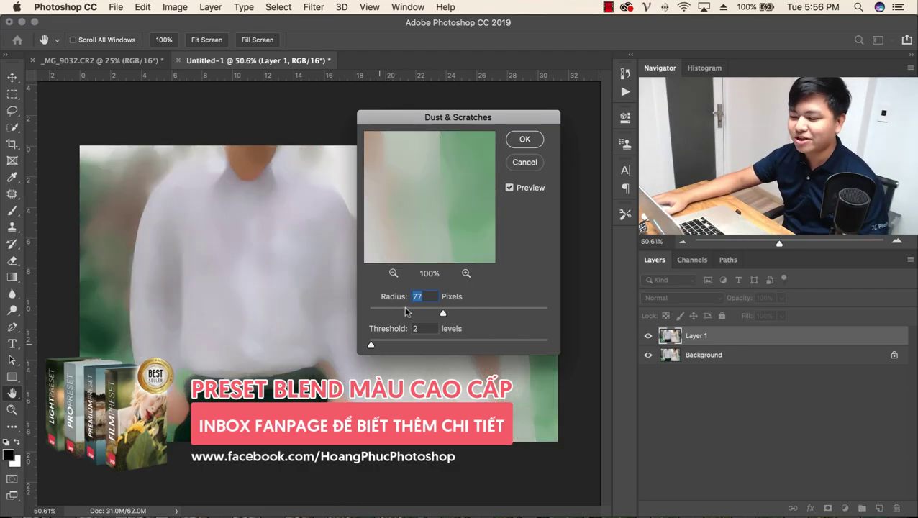
left_click(407, 310)
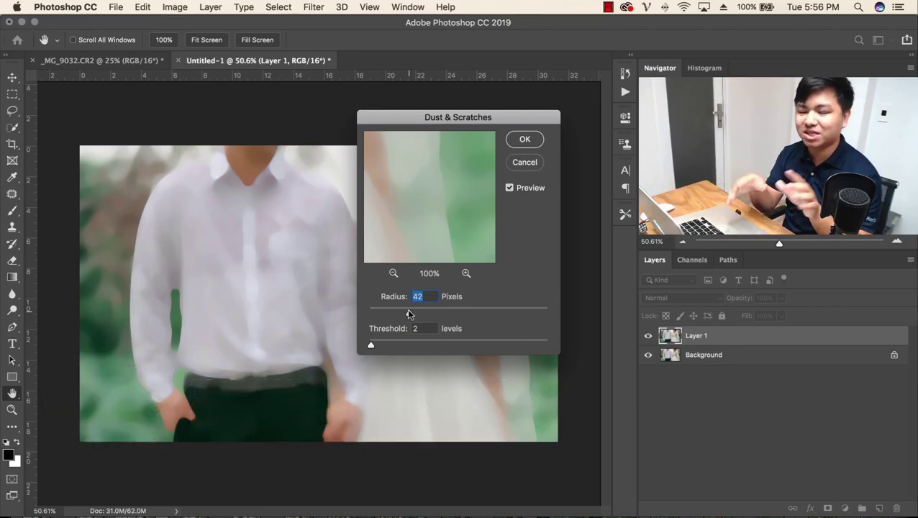
mouse_move(408, 315)
left_mouse_down()
mouse_move(425, 315)
mouse_move(407, 317)
left_mouse_up()
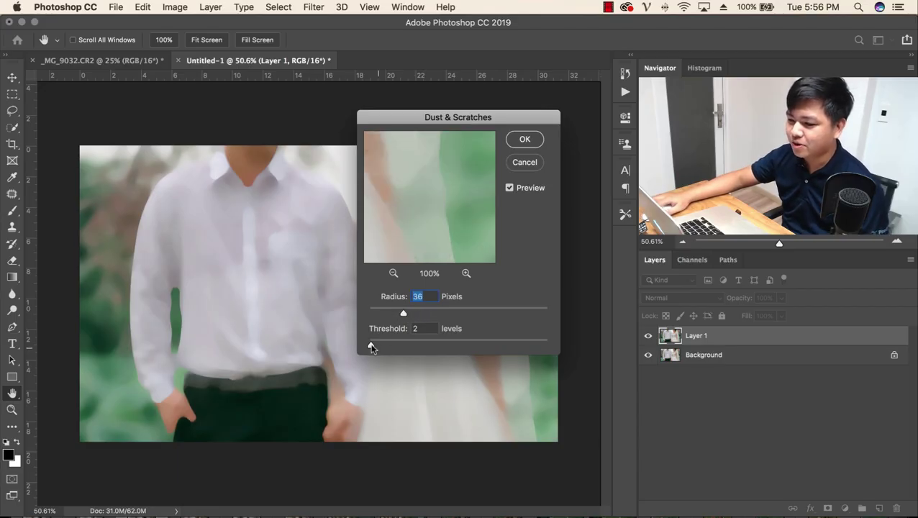
left_click_drag(373, 347, 382, 348)
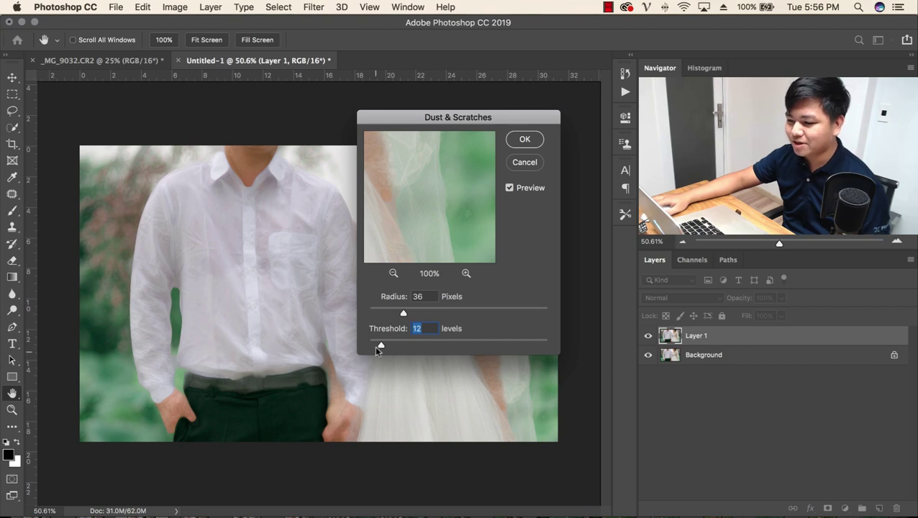
left_click_drag(374, 345, 294, 343)
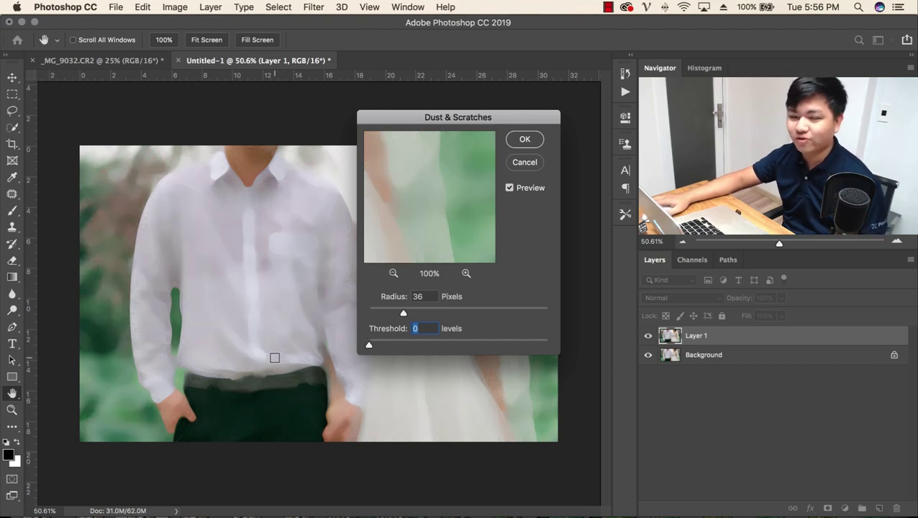
- Reset Radius to 1, centre the filter preview on the shirt pocket, then raise Radius again
left_click_drag(374, 314, 364, 314)
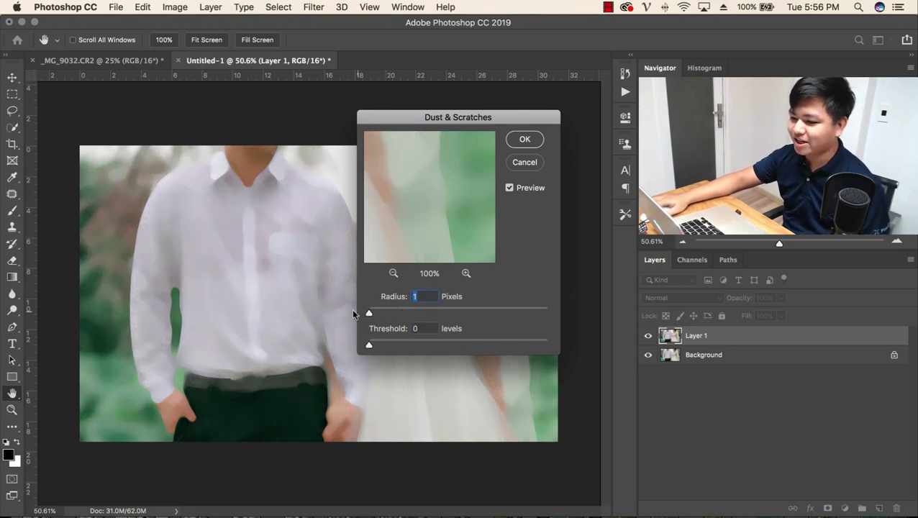
left_click(291, 257)
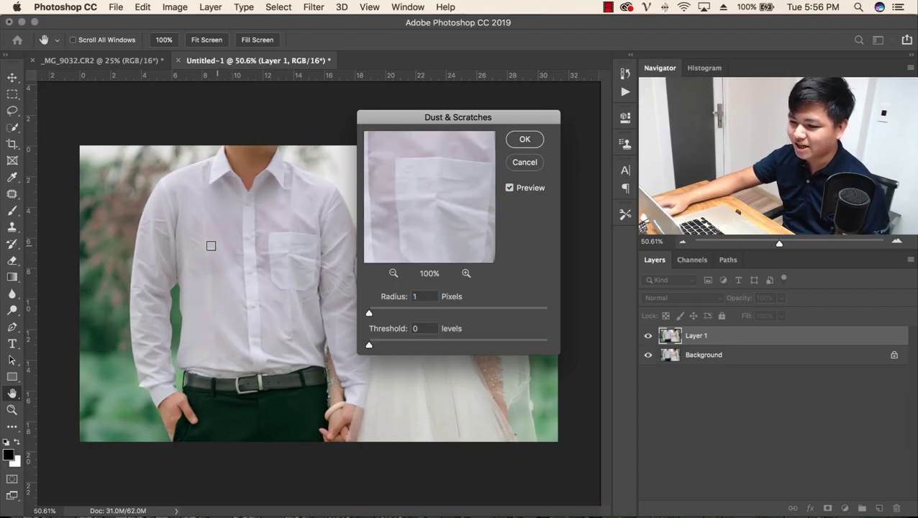
left_click(296, 257)
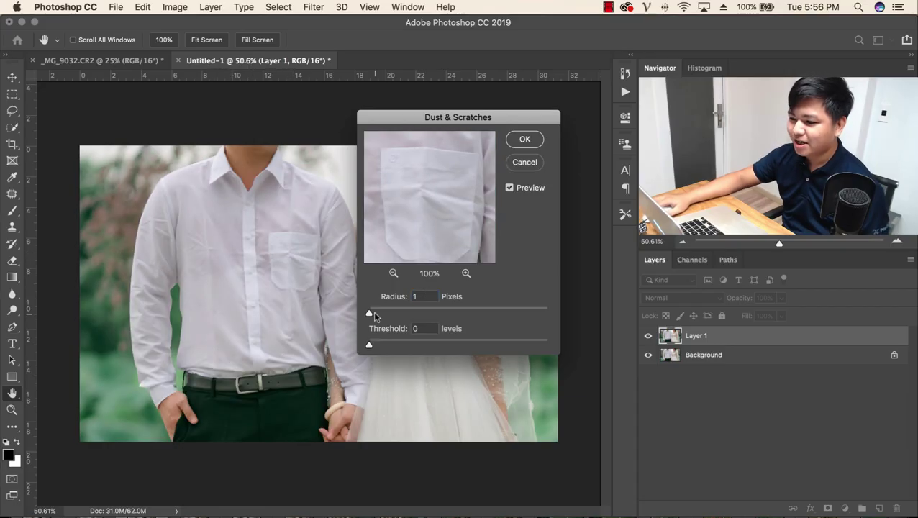
left_click_drag(392, 315, 393, 315)
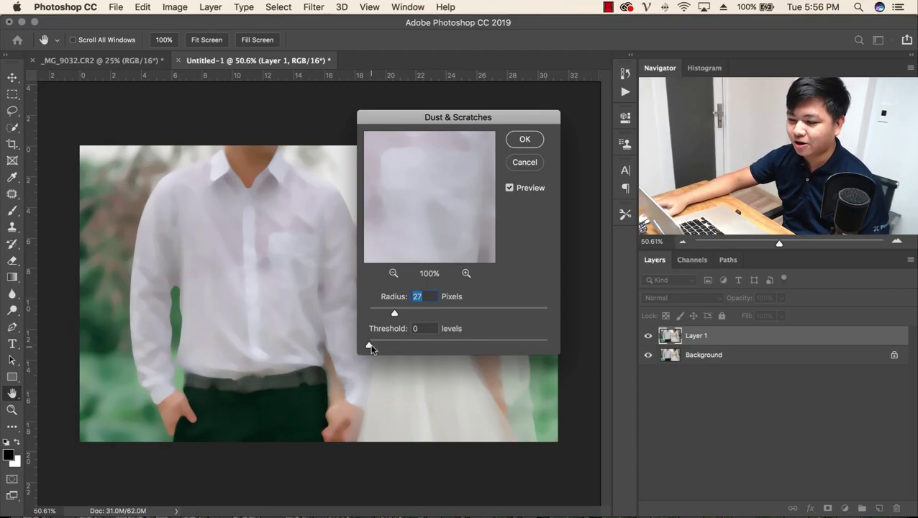
- Apply Dust & Scratches to Layer 1 at Radius 40 pixels and Threshold 2 levels
left_click_drag(370, 348, 374, 348)
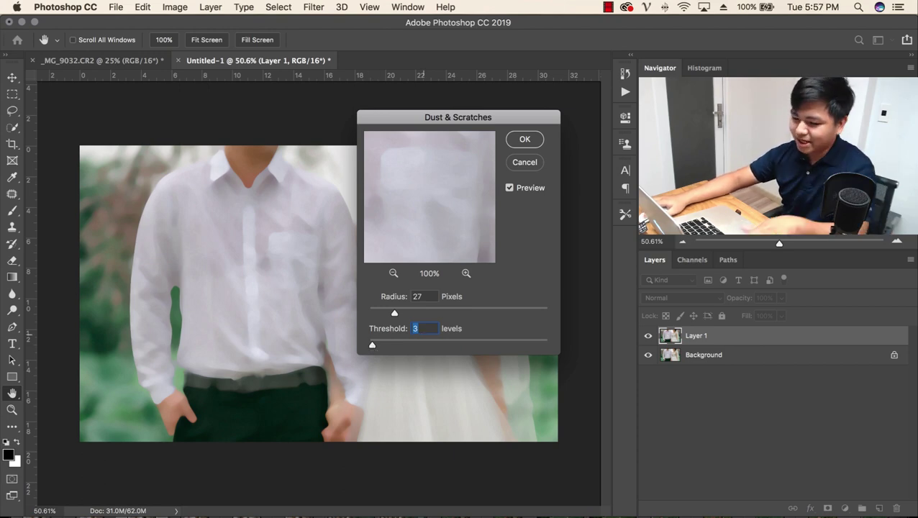
key("Down")
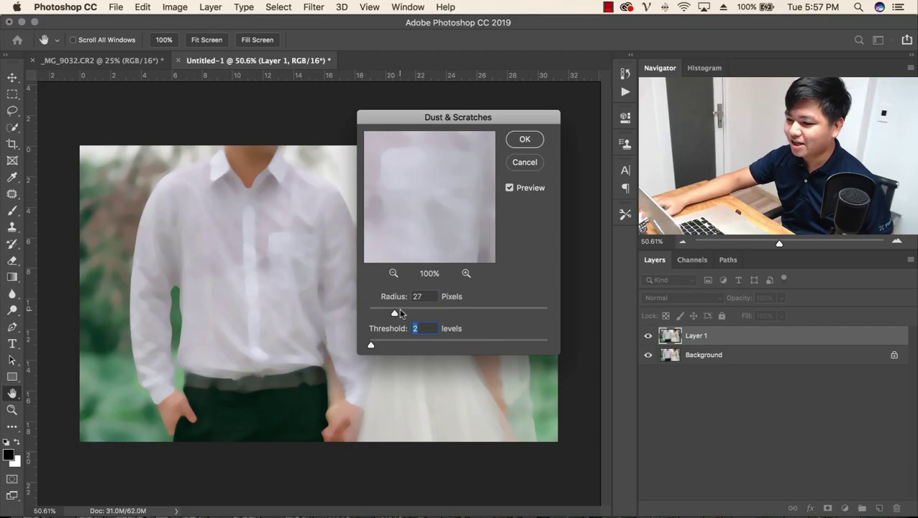
left_click_drag(395, 313, 407, 315)
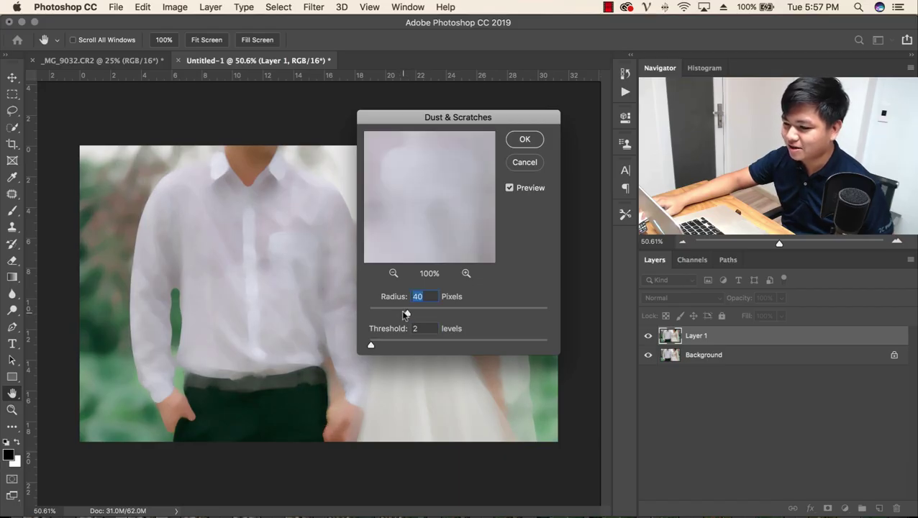
left_click(525, 139)
key("b")
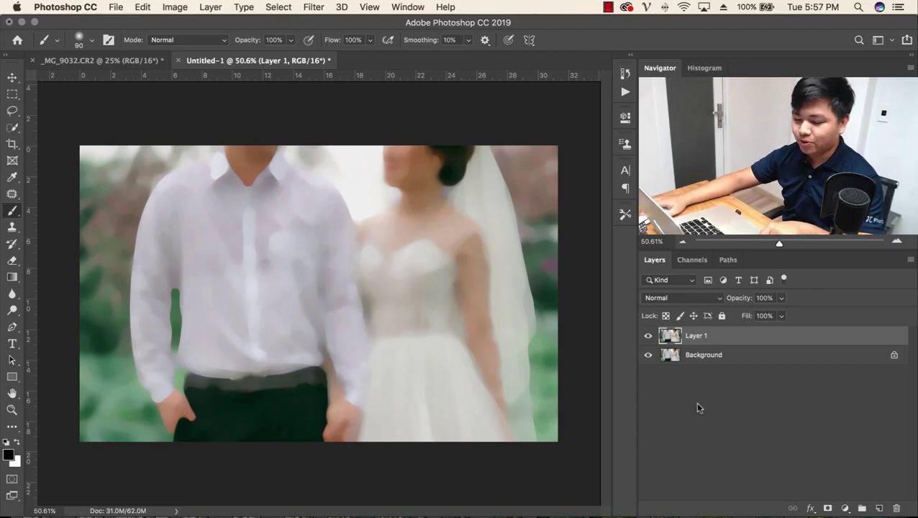
- Add a black hide-all mask to Layer 1, inverting it and back to check
left_click(828, 509, "alt")
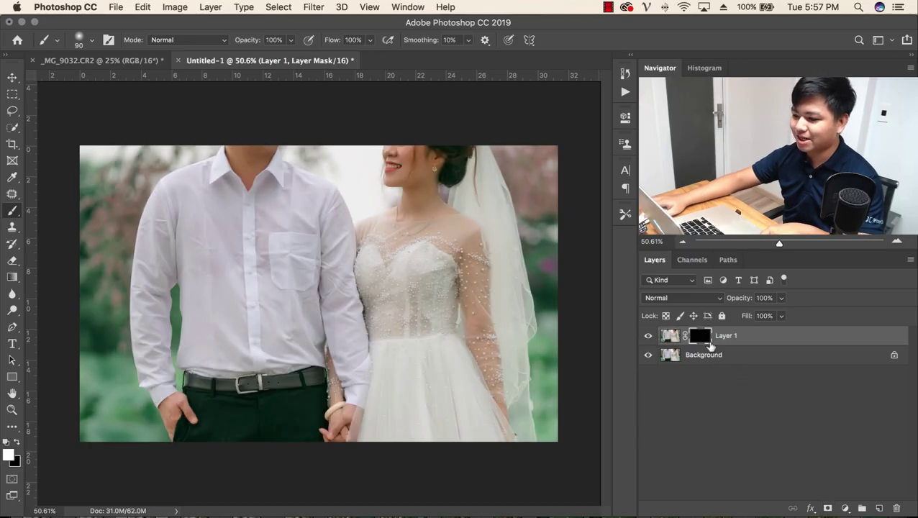
key("super+i")
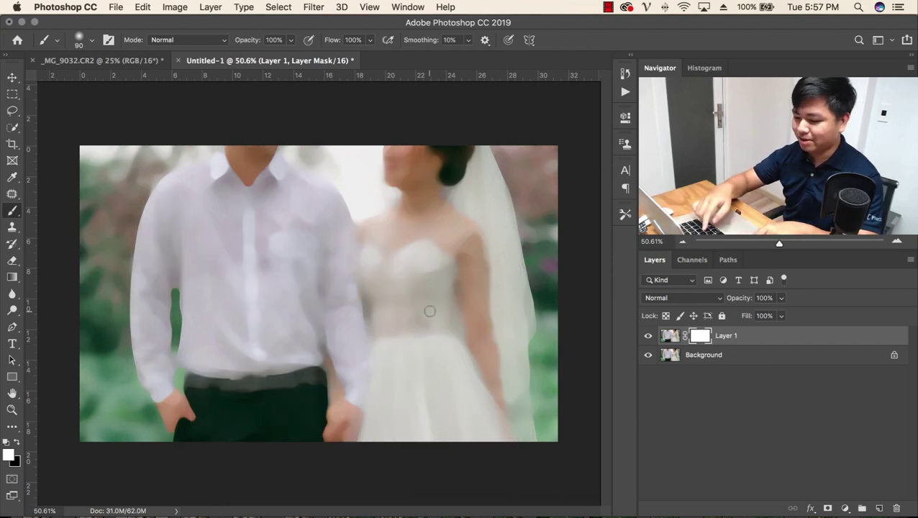
key("super+i")
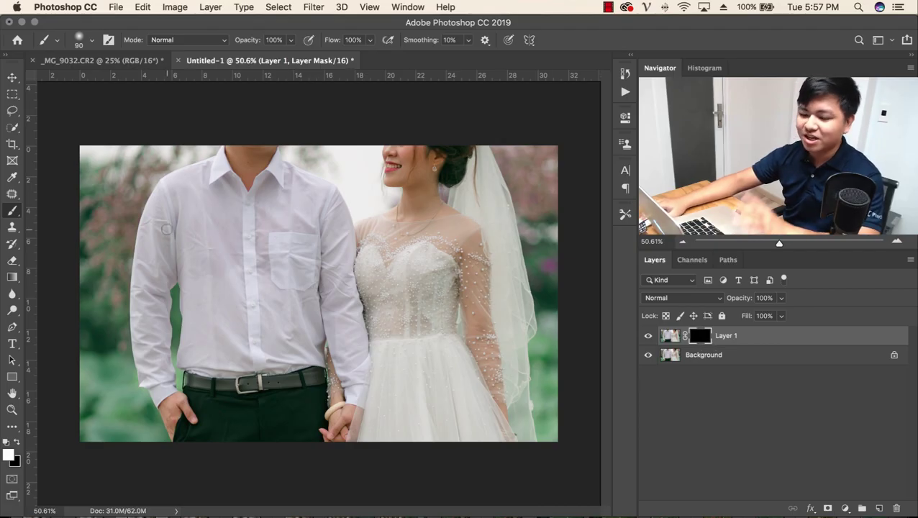
- Select the Brush tool and keep white as the foreground colour
right_click(12, 210)
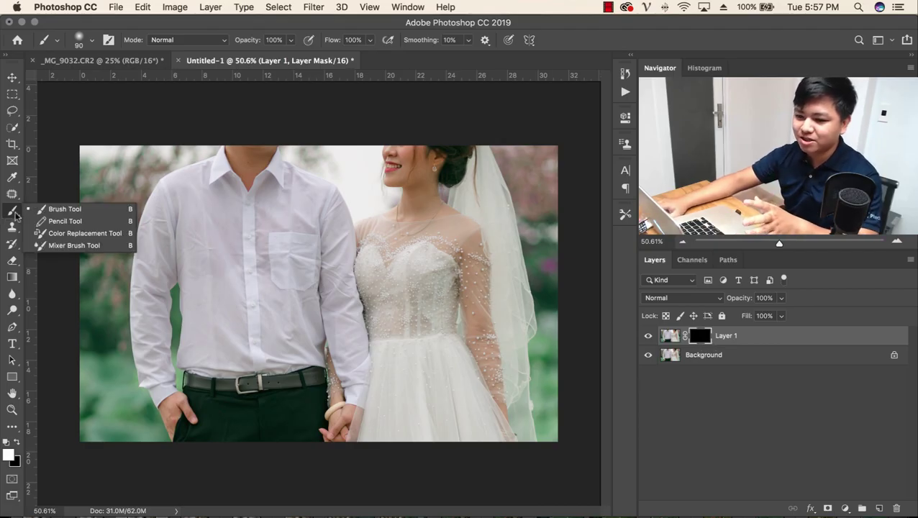
left_click(64, 209)
left_click(8, 454)
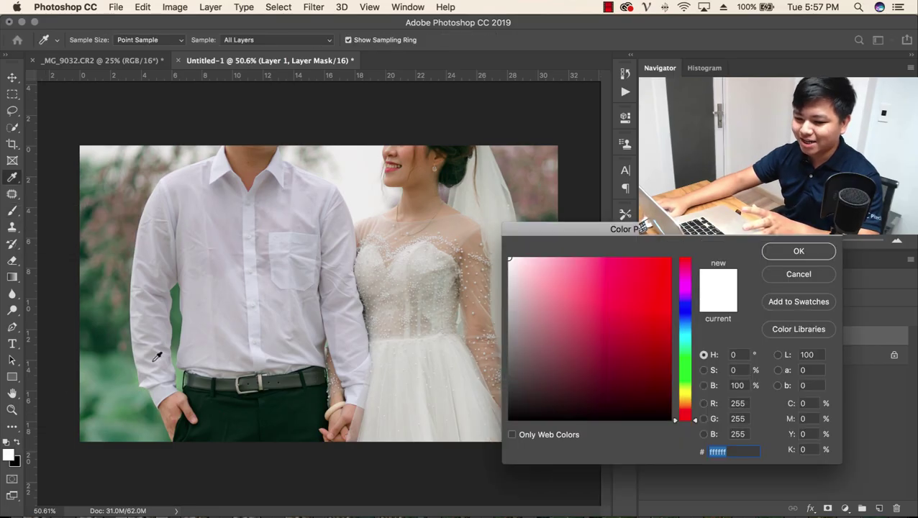
key("Return")
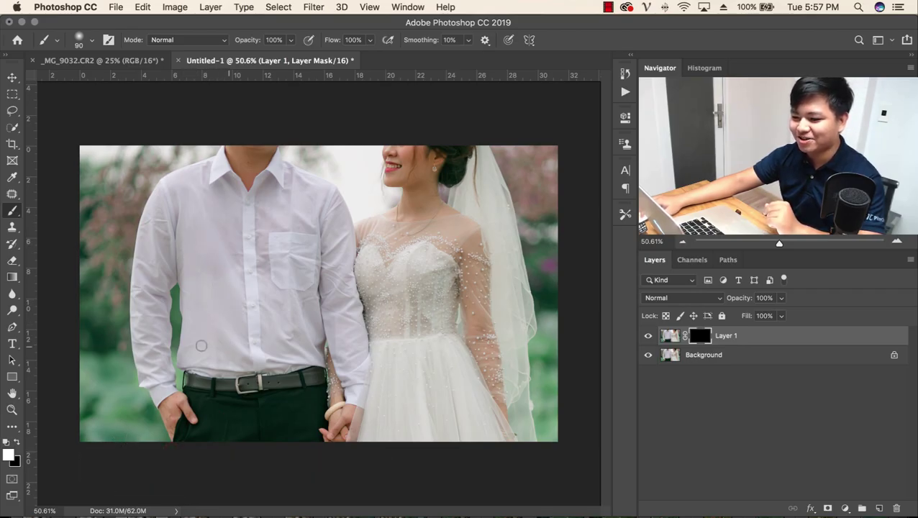
- Paint the mask white over the groom's shirt and pocket, sizing the brush between 90 and 125
left_click_drag(200, 346, 242, 259)
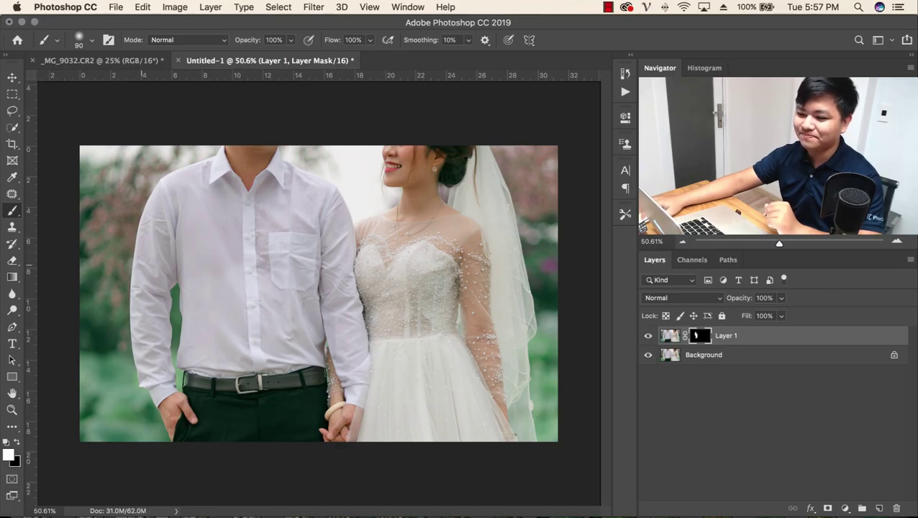
left_click_drag(153, 221, 161, 271)
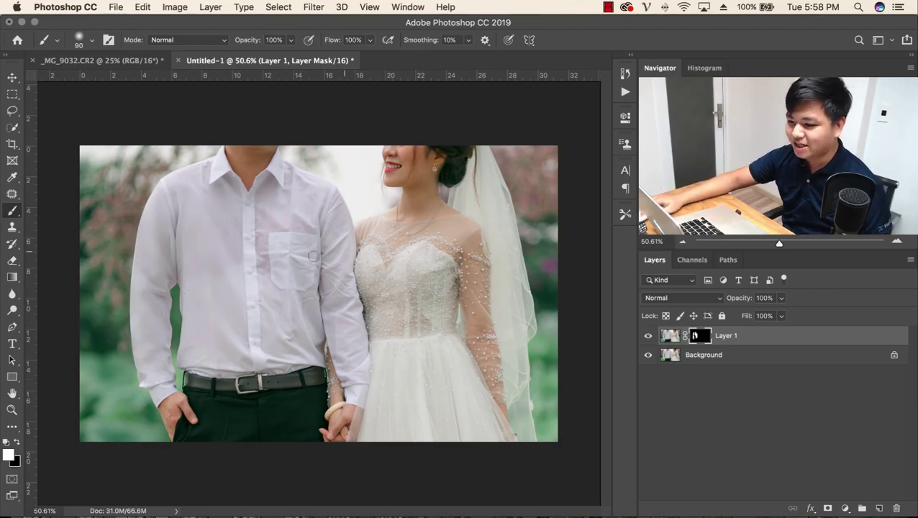
mouse_move(313, 256)
left_mouse_down()
mouse_move(301, 274)
mouse_move(336, 285)
left_mouse_up()
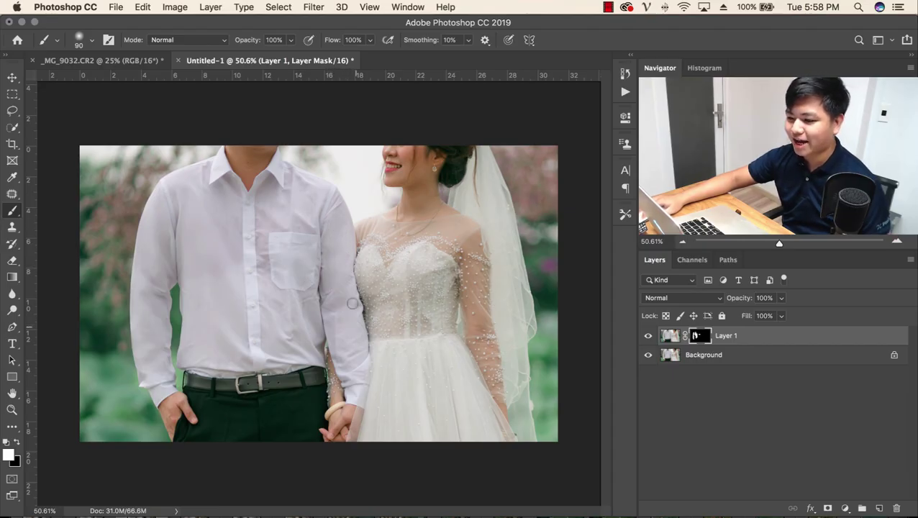
key("bracketright")
key("bracketright")
left_click_drag(322, 313, 263, 274)
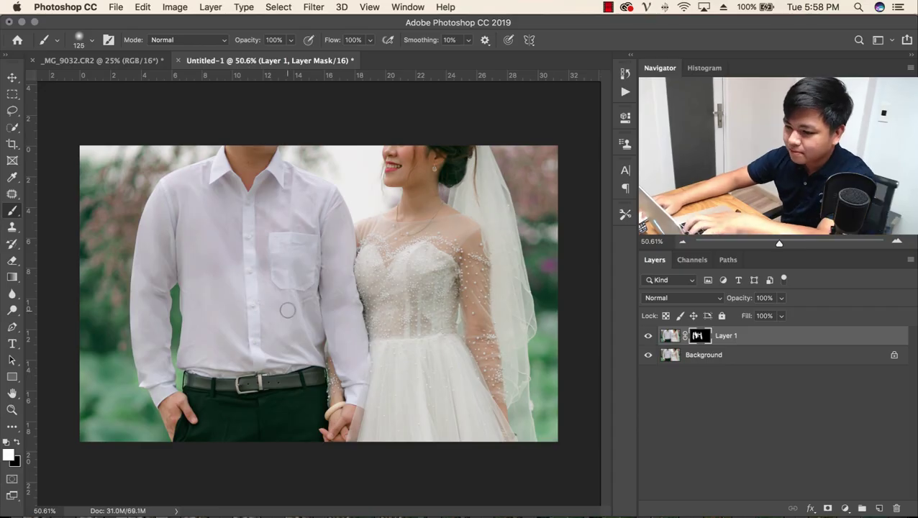
left_click_drag(299, 197, 279, 220)
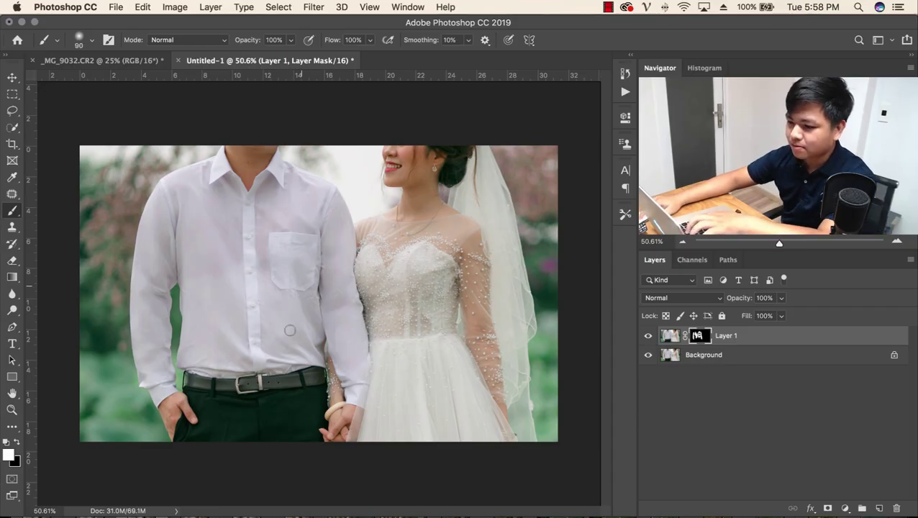
key("bracketleft")
key("bracketleft")
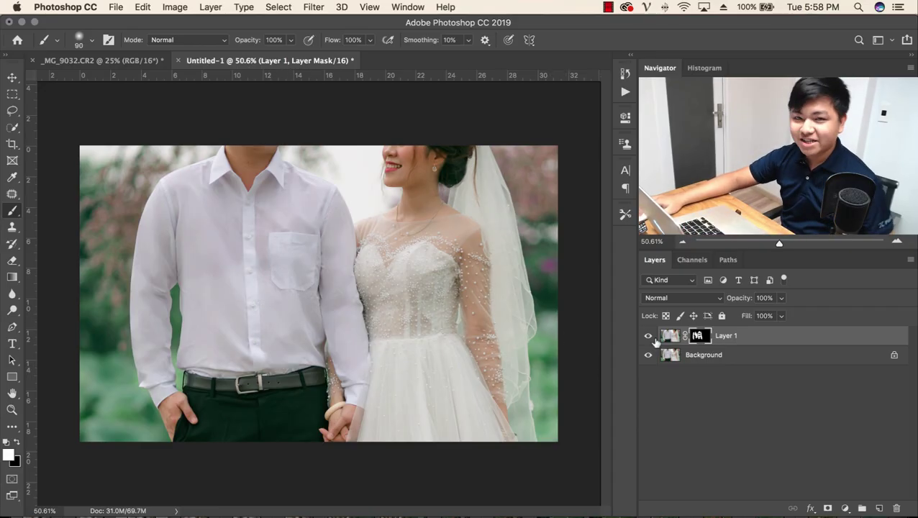
- Toggle Layer 1 to compare before and after, leave it visible, and set black as foreground
left_click(647, 336)
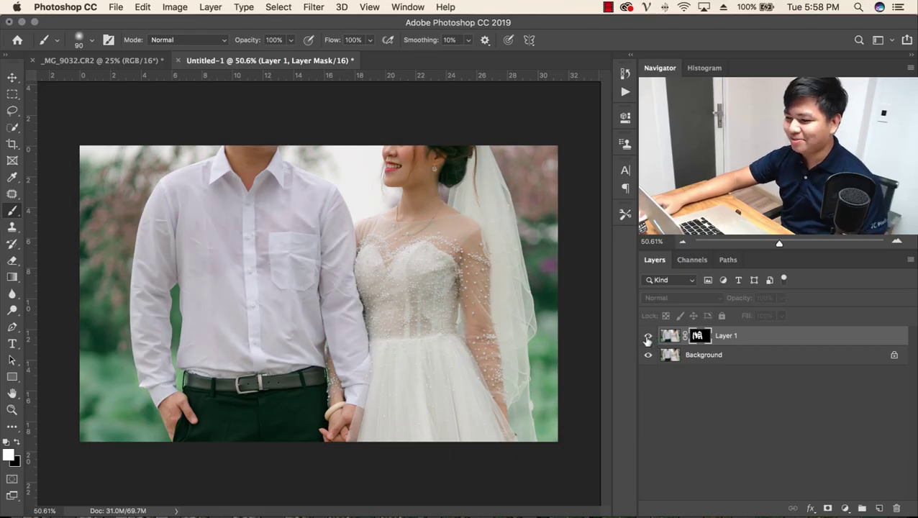
left_click(648, 336)
left_click(647, 336)
left_click(647, 336)
left_click(647, 336)
left_click(648, 336)
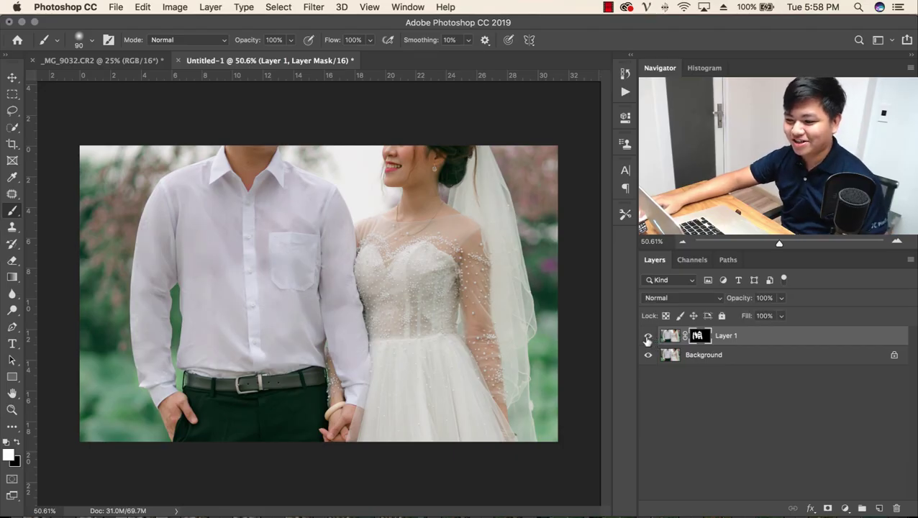
left_click(648, 336)
left_click(647, 336)
left_click(648, 335)
left_click(647, 336)
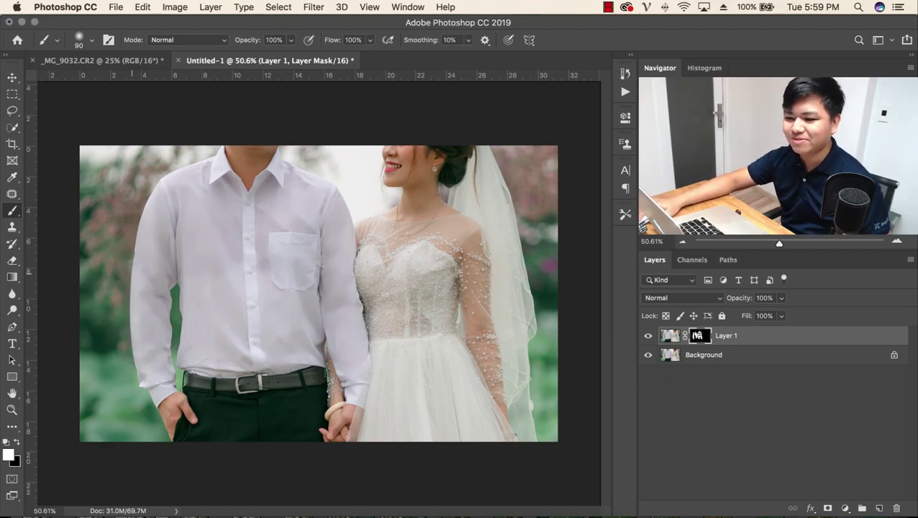
left_click(18, 441)
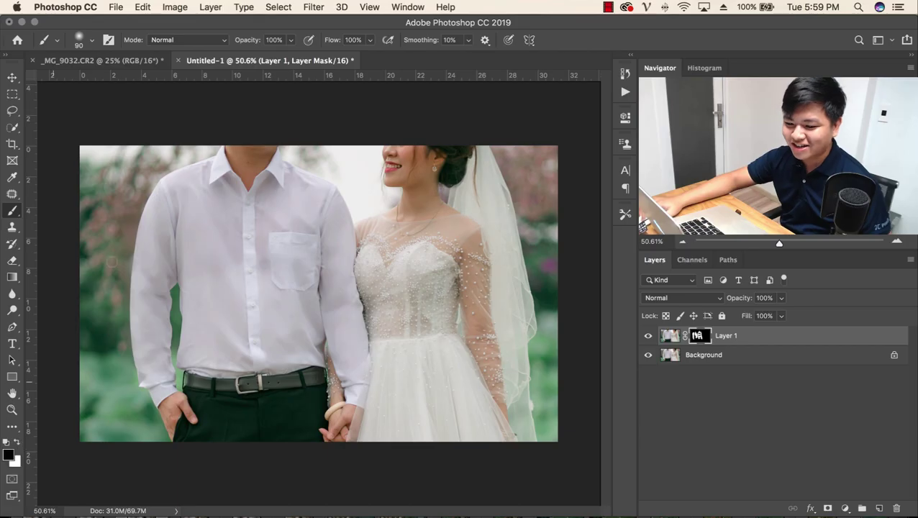